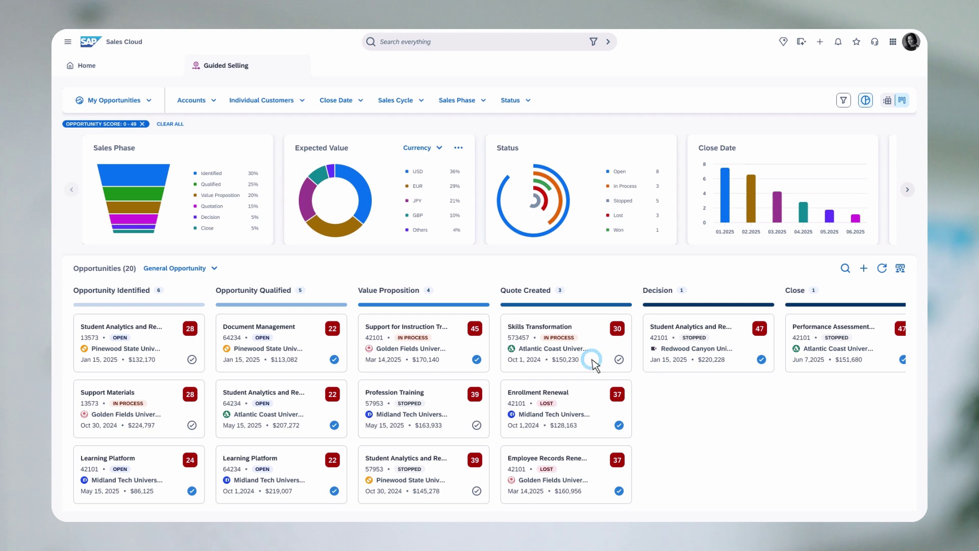
- Open the Skills Transformation opportunity card and scroll through its details
{"action": "left_click", "coordinate": [594, 365]}
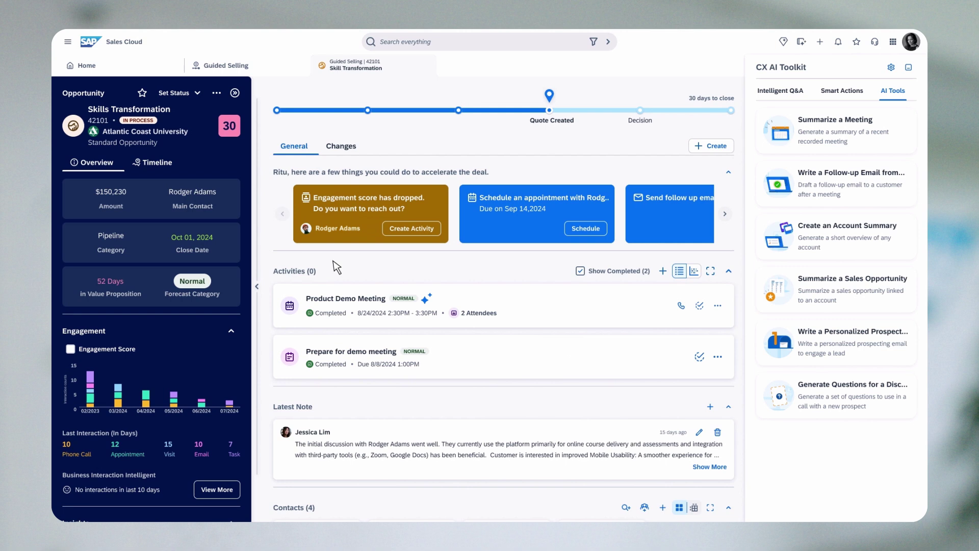
{"action": "middle_click", "coordinate": [170, 328]}
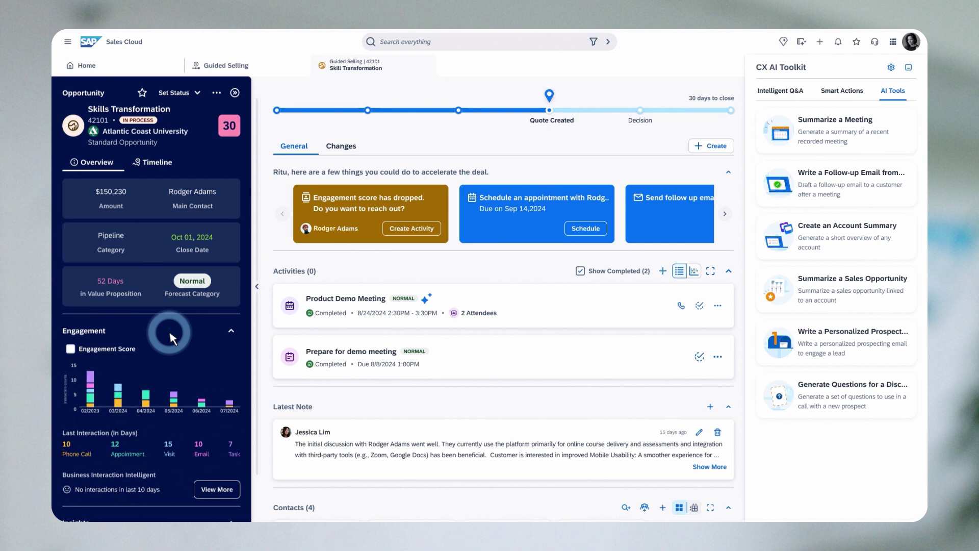
{"action": "middle_click", "coordinate": [168, 340]}
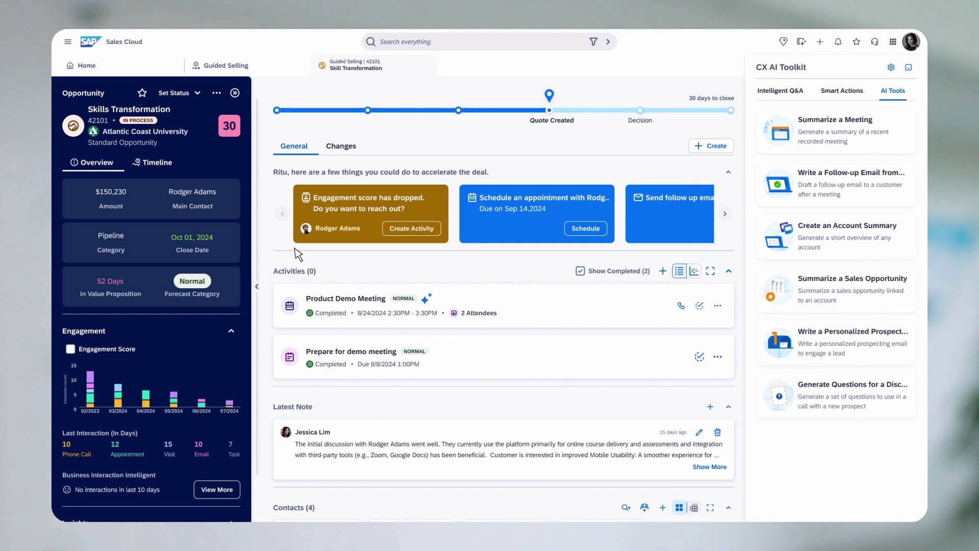
- From the last-interaction insights, schedule and save the pending-quote call with the main contact
{"action": "left_click", "coordinate": [426, 300]}
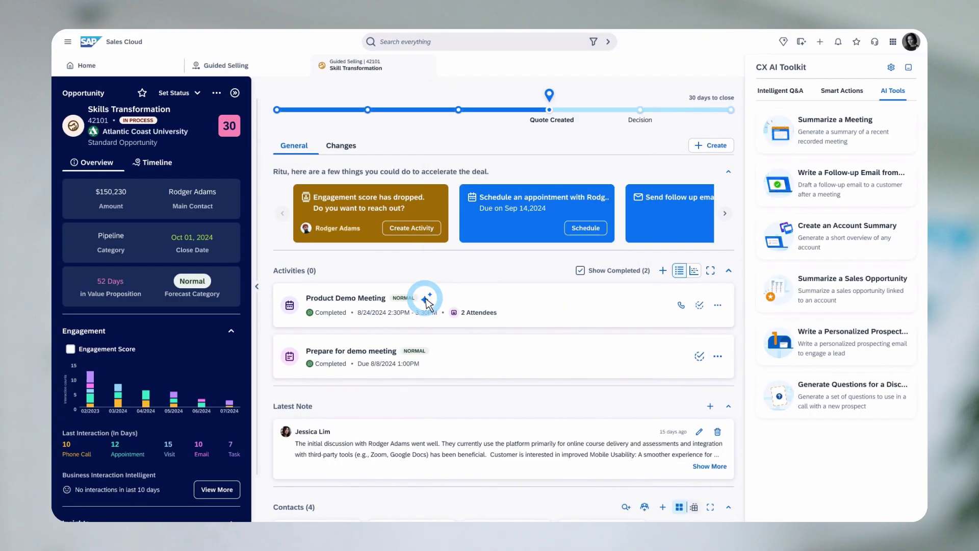
{"action": "left_click", "coordinate": [432, 229]}
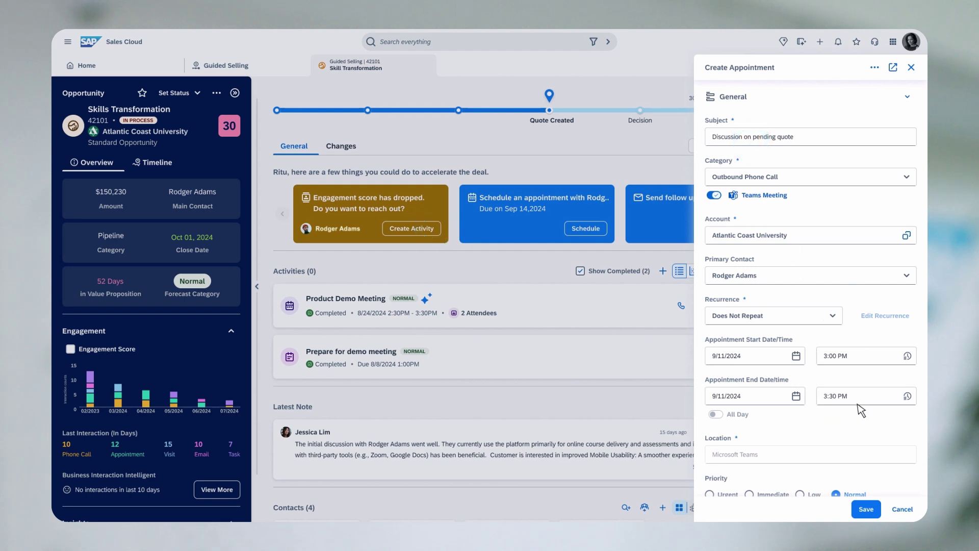
{"action": "left_click", "coordinate": [865, 510]}
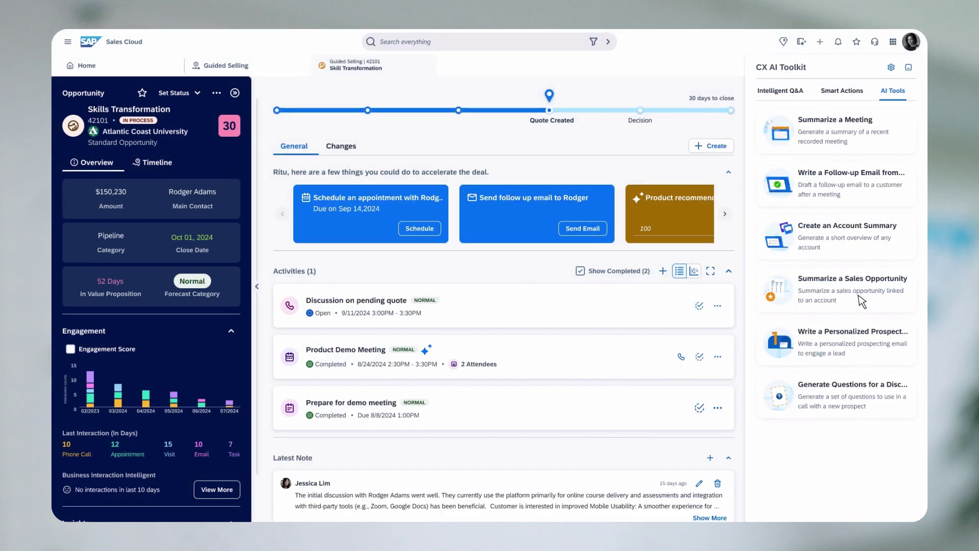
- Create an AI account summary for Atlantic Coast University in the CX AI Toolkit
{"action": "left_click", "coordinate": [860, 258]}
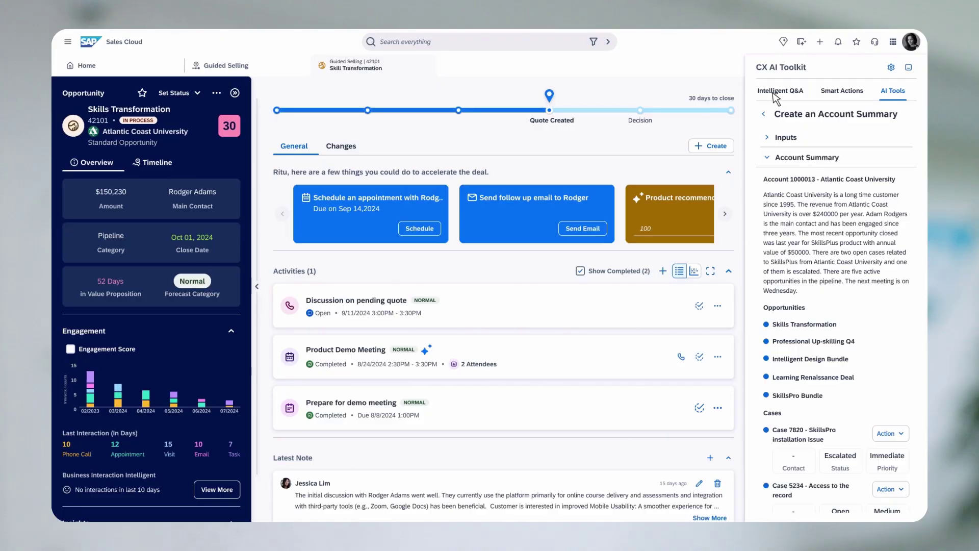
{"action": "left_click", "coordinate": [774, 94]}
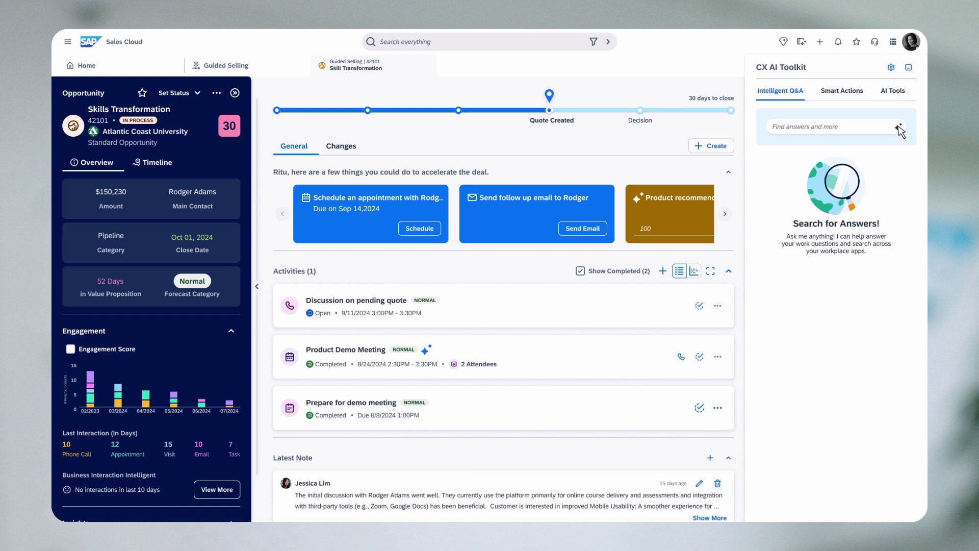
{"action": "type", "text": "What is the key value proposition for SkillsPro"}
- Submit the SkillsPro key value proposition question to Intelligent Q&A
{"action": "left_click", "coordinate": [898, 128]}
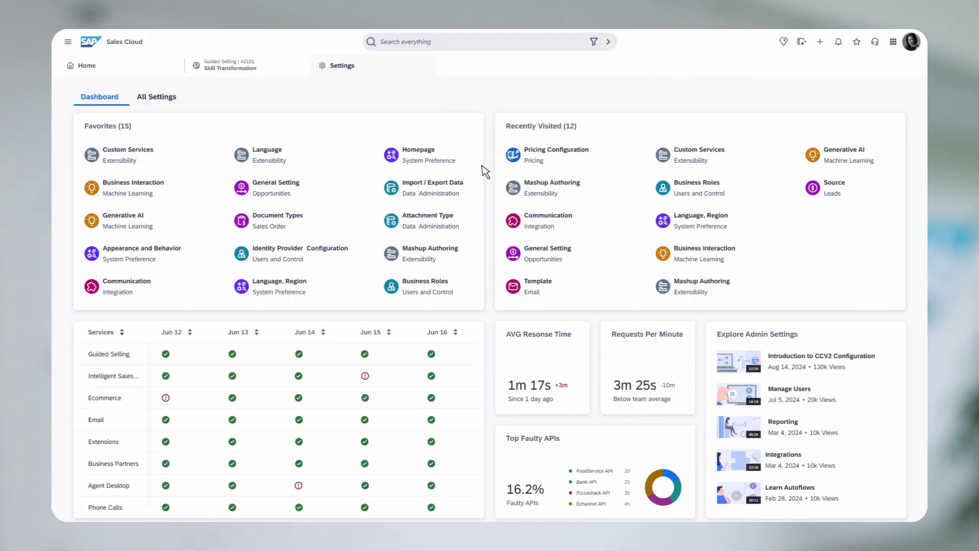
- Create a new Project Order custom service from the uploaded JSON file and activate it
{"action": "left_click", "coordinate": [130, 162]}
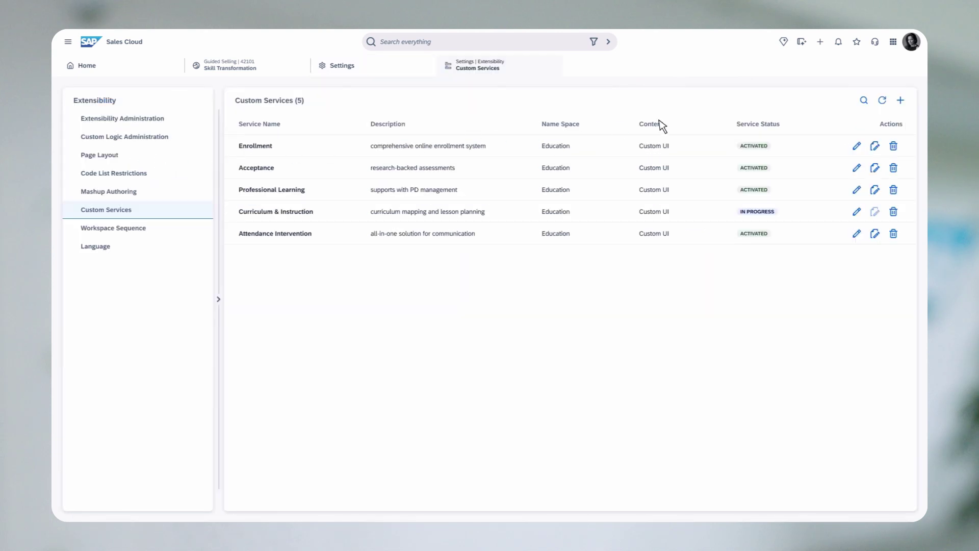
{"action": "left_click", "coordinate": [901, 102]}
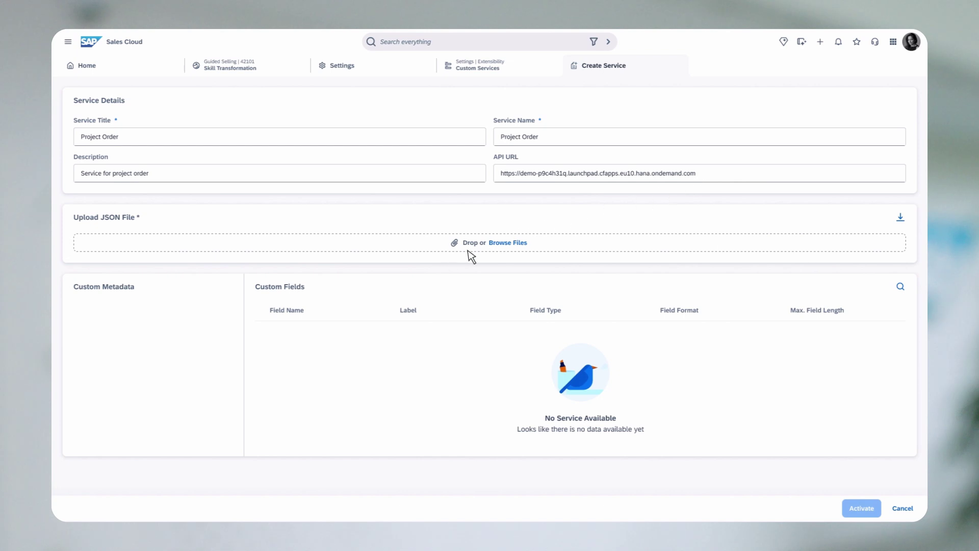
{"action": "left_click_drag", "start_coordinate": [547, 255], "coordinate": [634, 243]}
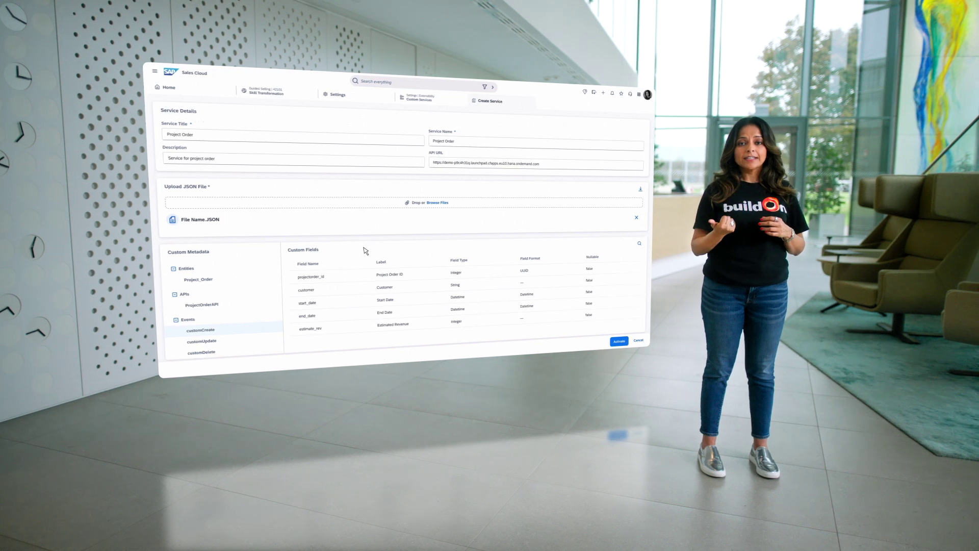
{"action": "left_click", "coordinate": [614, 342]}
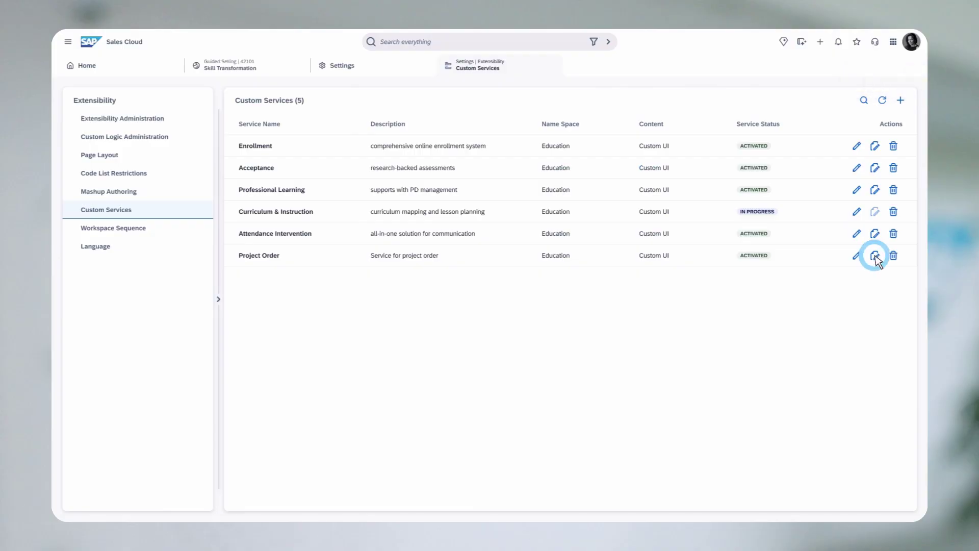
- Add a UI app with list, detail, quick view and quick create screens to the Project Order service
{"action": "left_click", "coordinate": [872, 255]}
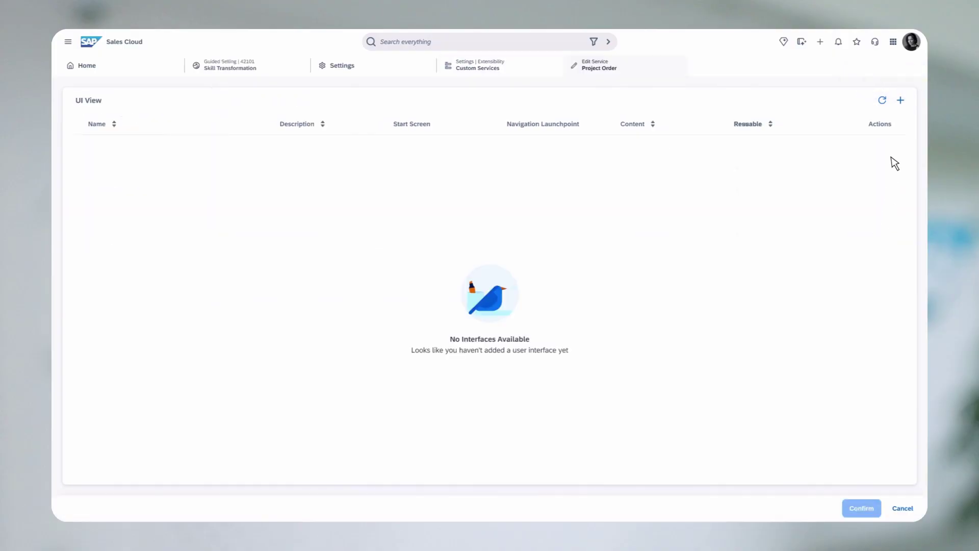
{"action": "left_click", "coordinate": [902, 101]}
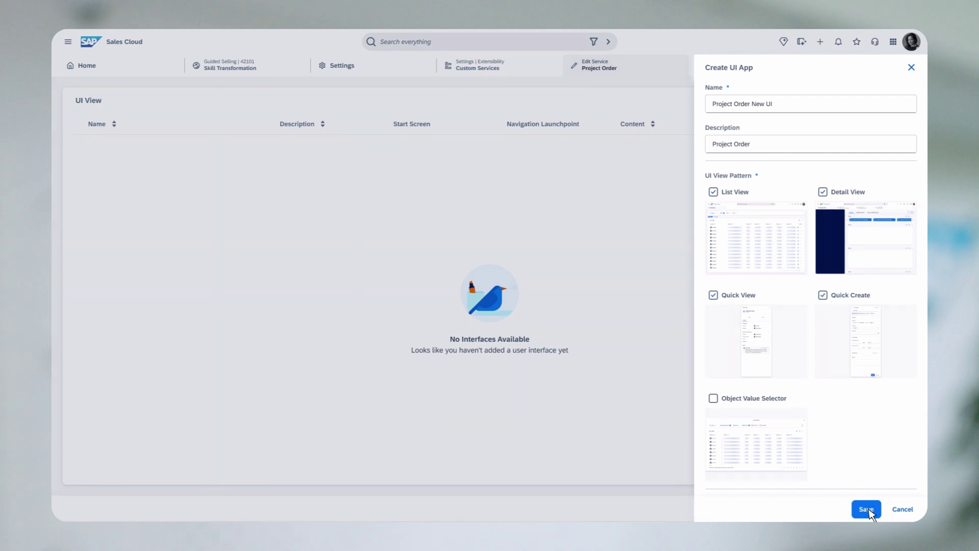
{"action": "left_click", "coordinate": [867, 510]}
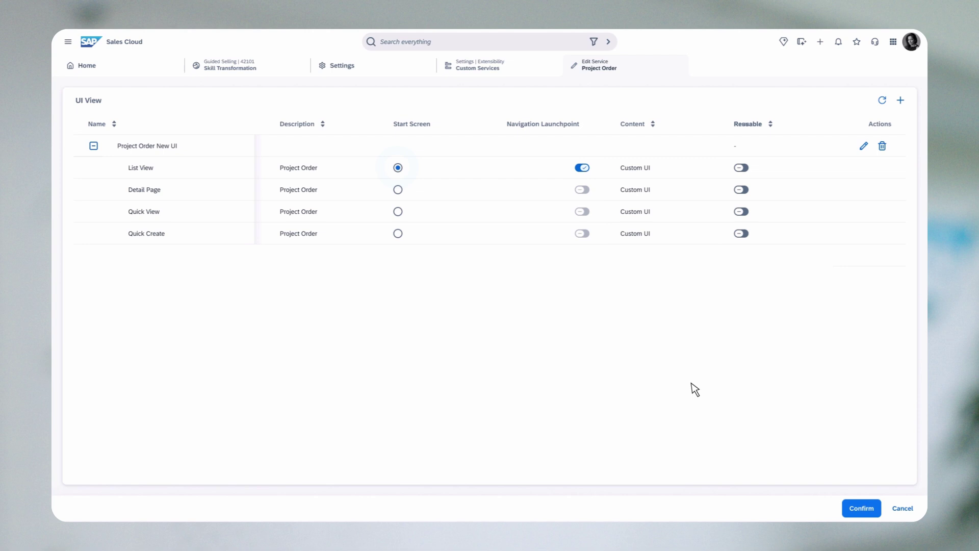
{"action": "left_click", "coordinate": [858, 507]}
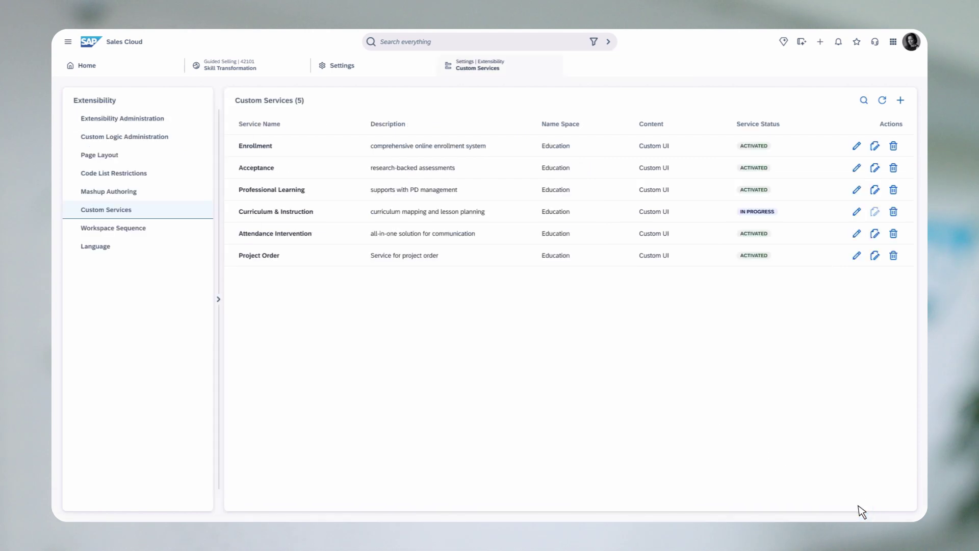
{"action": "left_click", "coordinate": [69, 43]}
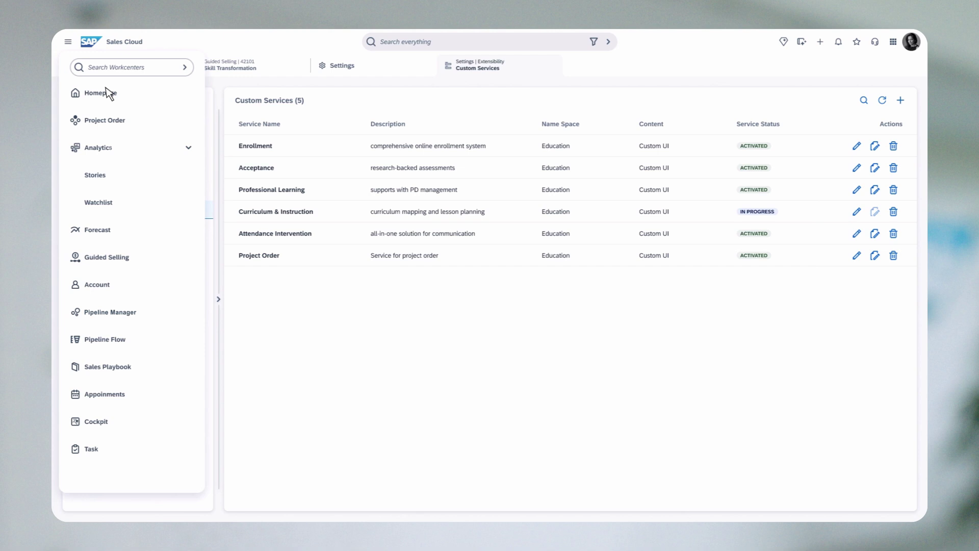
{"action": "left_click", "coordinate": [139, 128]}
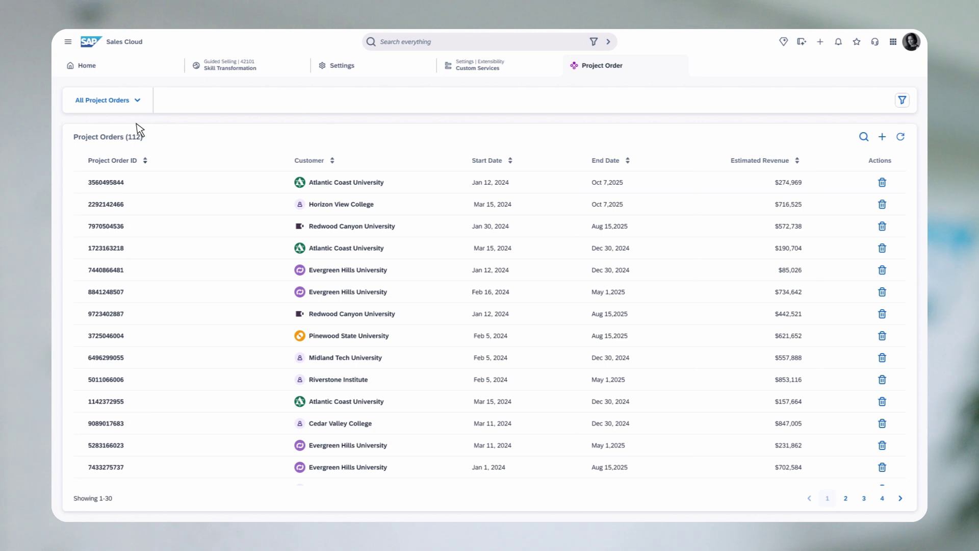
{"action": "left_click", "coordinate": [121, 185]}
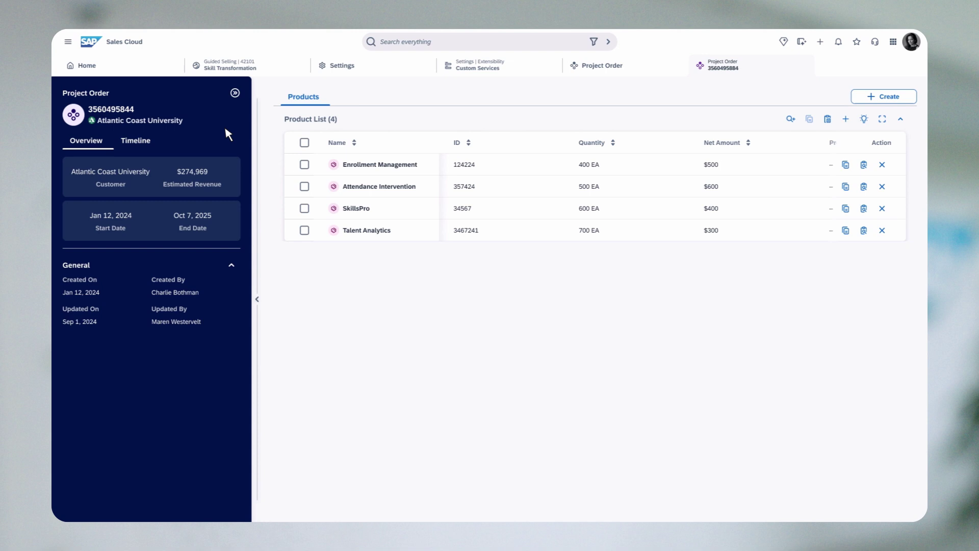
{"action": "left_click", "coordinate": [233, 66]}
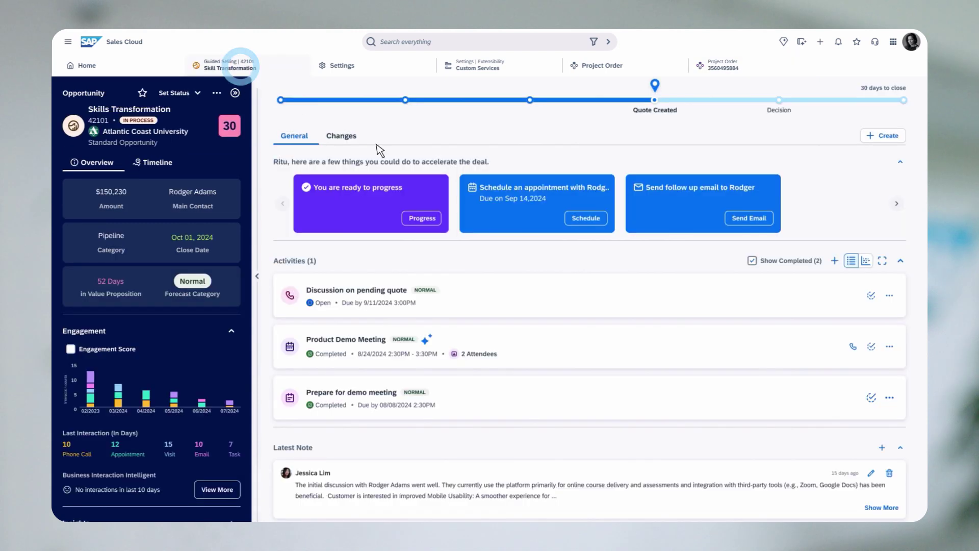
{"action": "scroll", "coordinate": [600, 278], "scroll_direction": "down", "scroll_amount": 3}
{"action": "scroll", "coordinate": [600, 278], "scroll_direction": "down", "scroll_amount": 3}
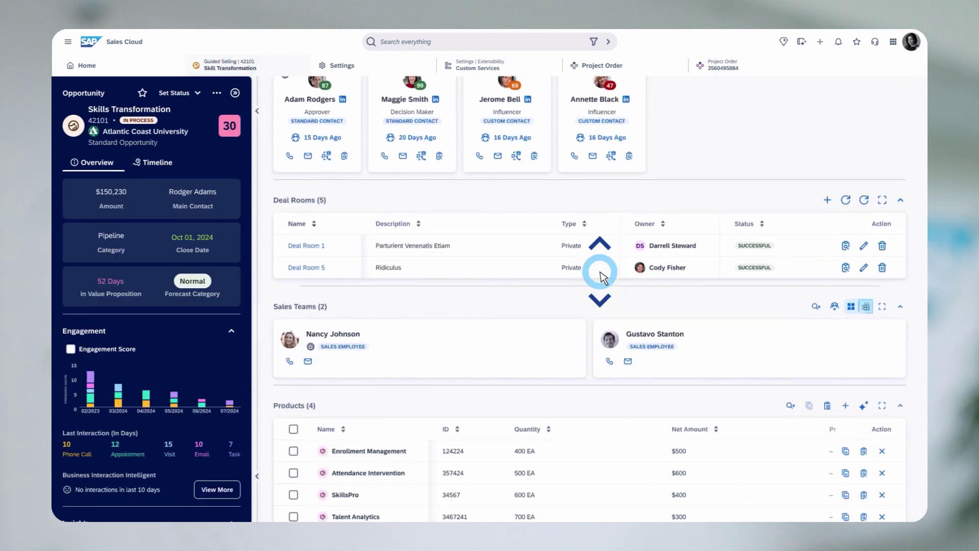
{"action": "scroll", "coordinate": [600, 278], "scroll_direction": "down", "scroll_amount": 2}
{"action": "scroll", "coordinate": [600, 278], "scroll_direction": "down", "scroll_amount": 2}
{"action": "scroll", "coordinate": [600, 278], "scroll_direction": "down", "scroll_amount": 1}
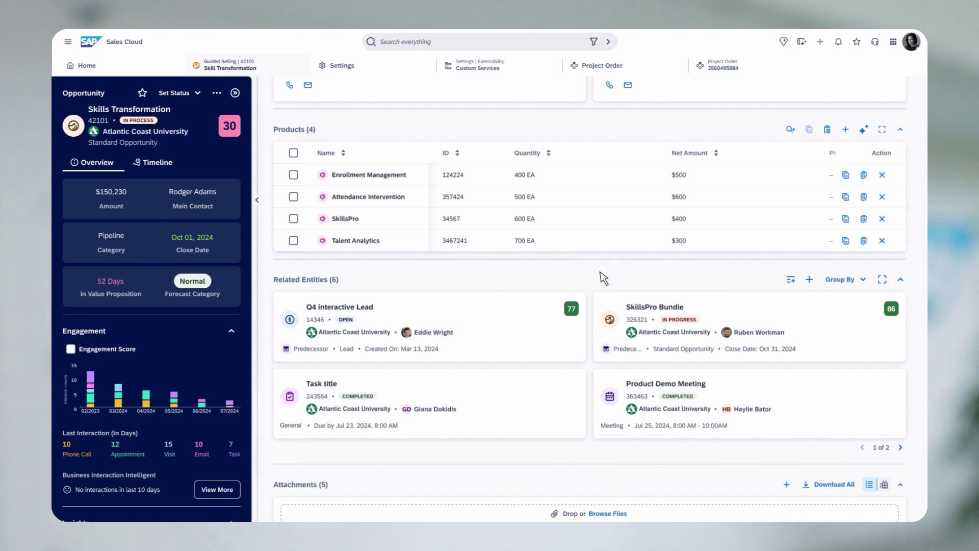
{"action": "left_click", "coordinate": [791, 280]}
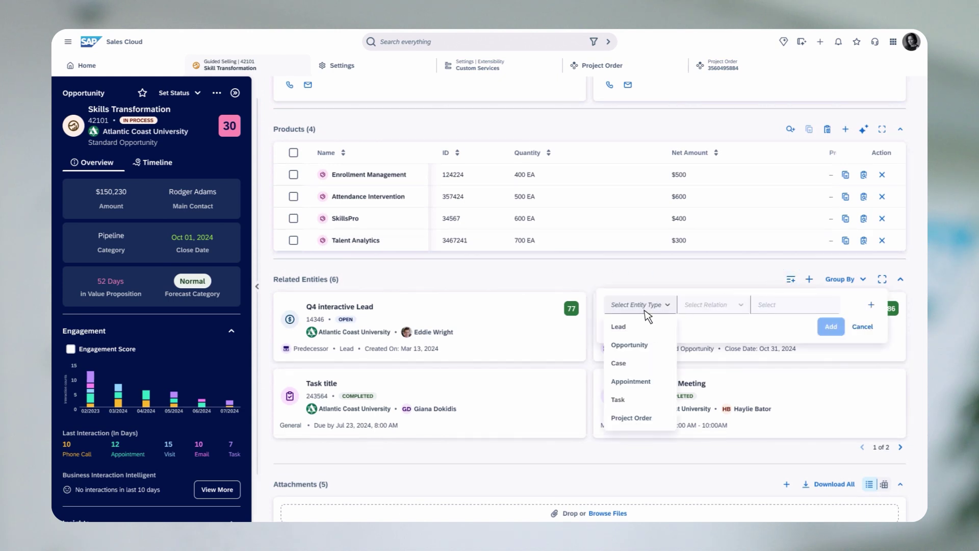
{"action": "left_click", "coordinate": [632, 418]}
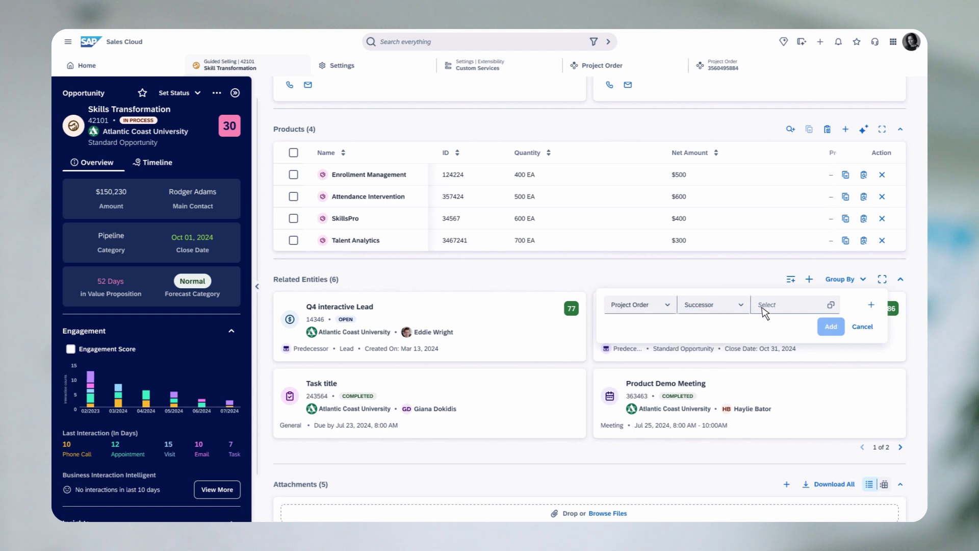
{"action": "left_click", "coordinate": [830, 327]}
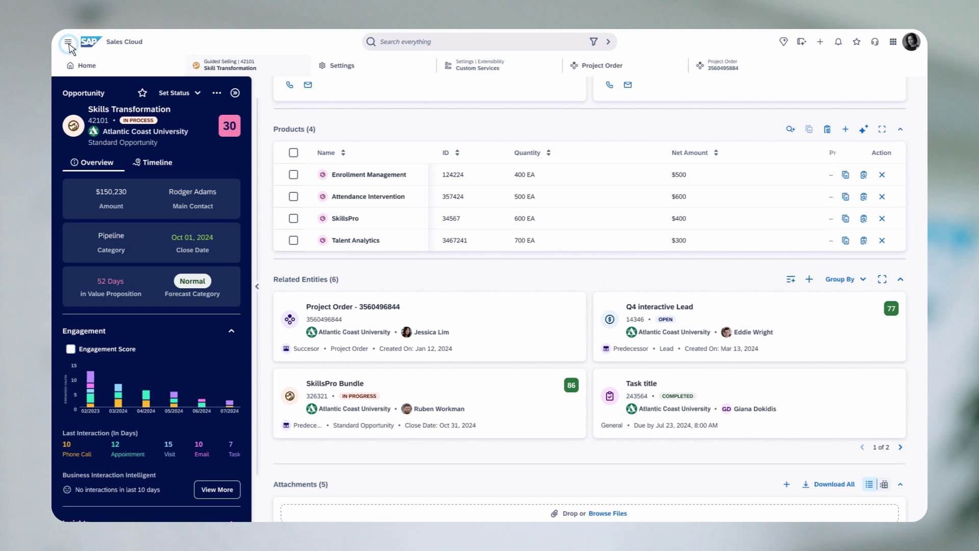
- Open Analytic Stories and bring up actions on the Customer Acceptance bar
{"action": "left_click", "coordinate": [68, 44]}
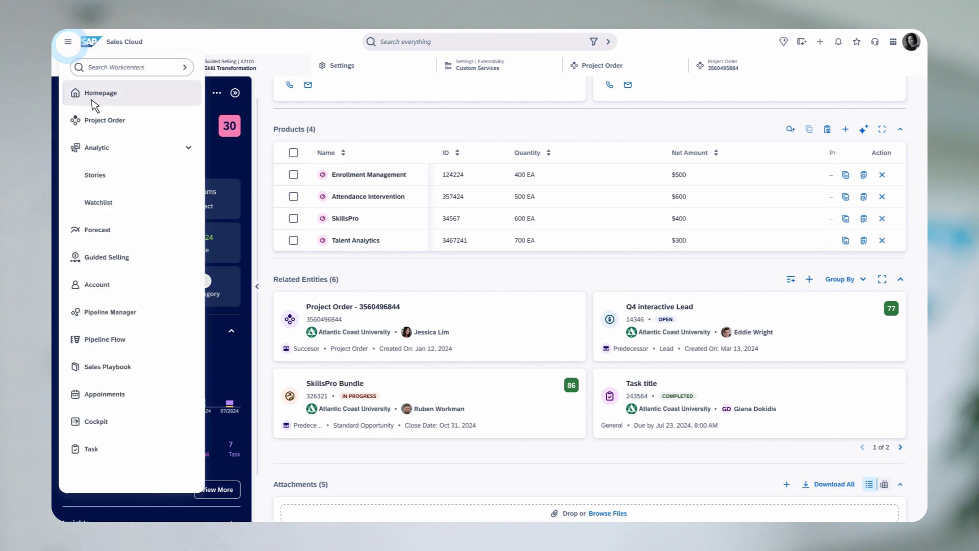
{"action": "left_click", "coordinate": [127, 178]}
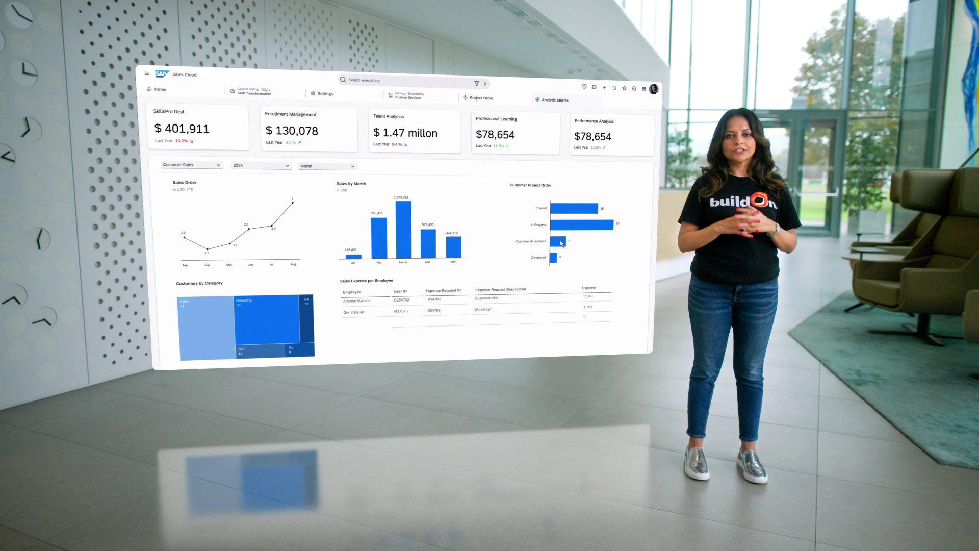
{"action": "left_click", "coordinate": [569, 243]}
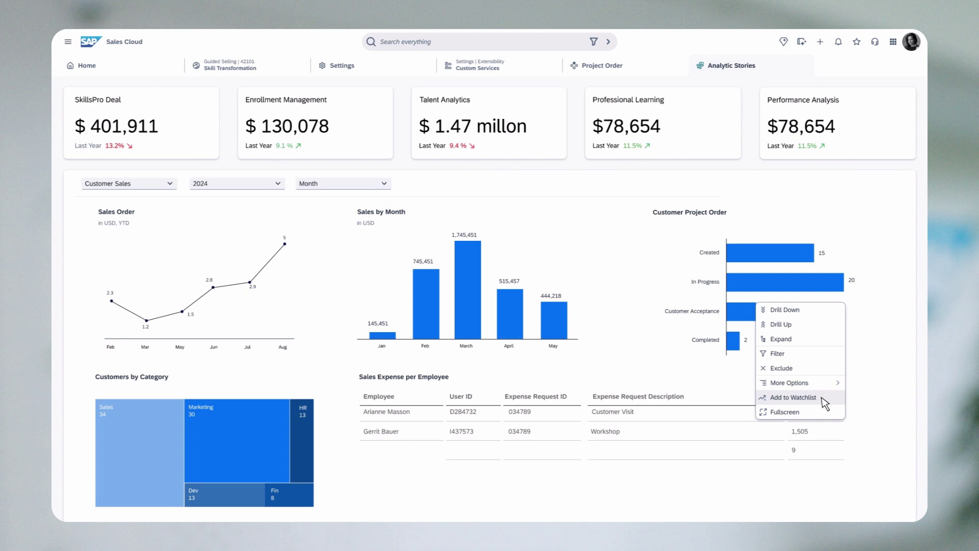
- Save the bar's KPI to the watchlist as Customer Accepted Project and view it there
{"action": "left_click", "coordinate": [820, 400]}
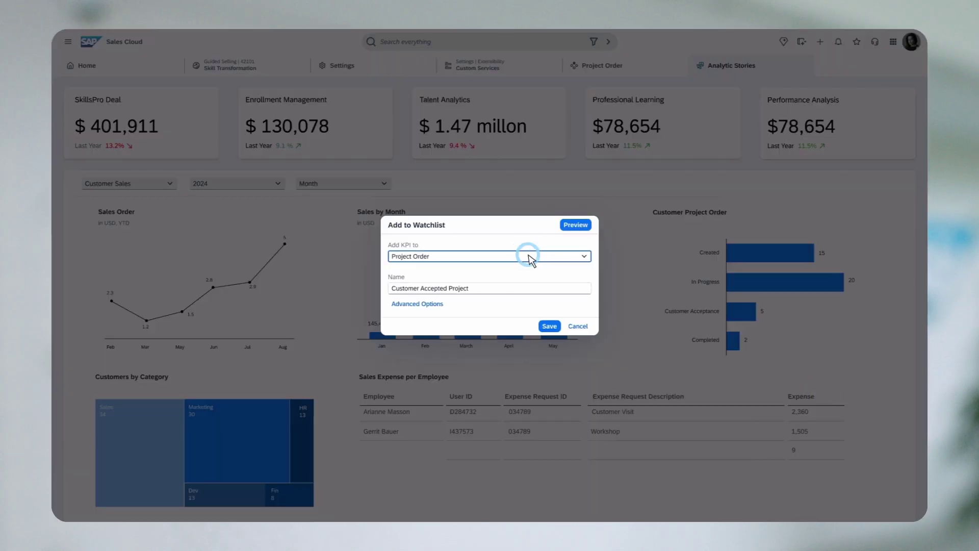
{"action": "left_click", "coordinate": [554, 326]}
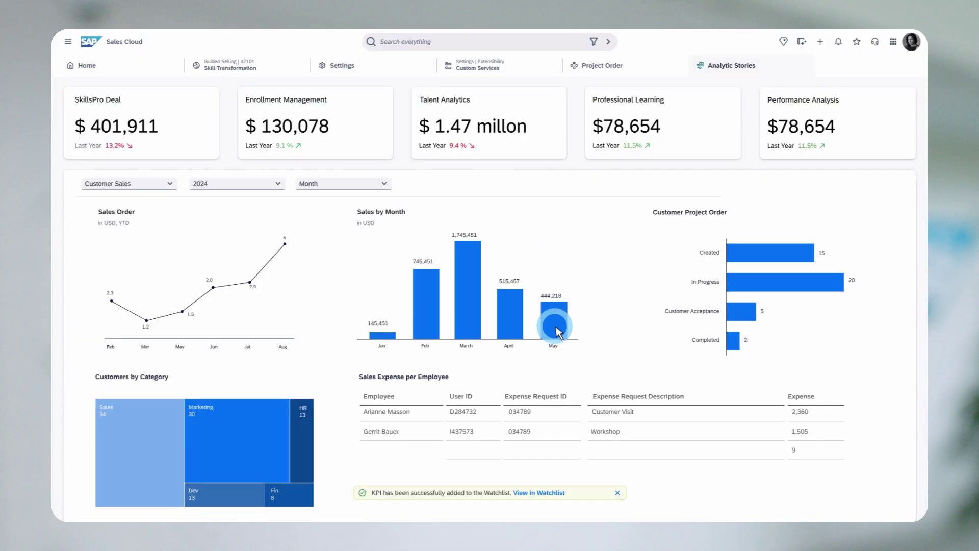
{"action": "left_click", "coordinate": [580, 494]}
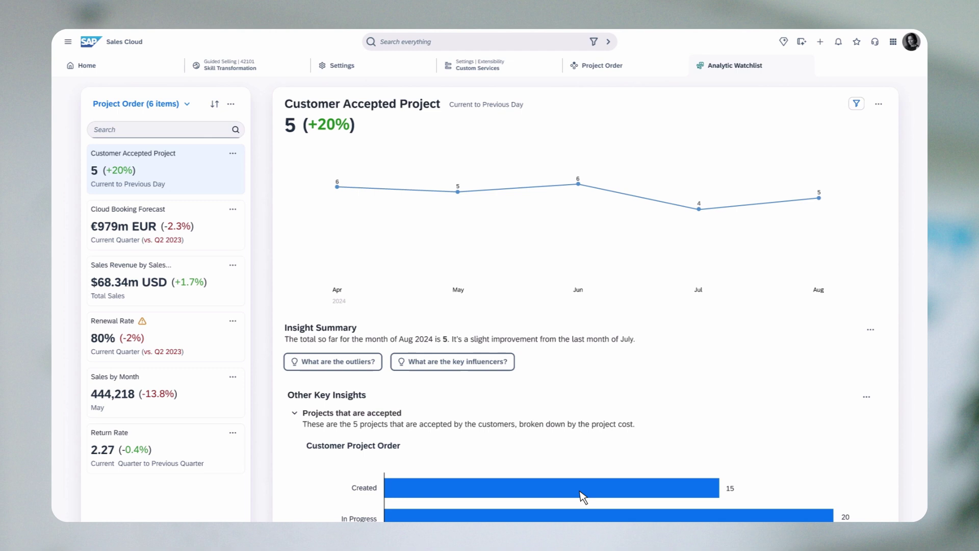